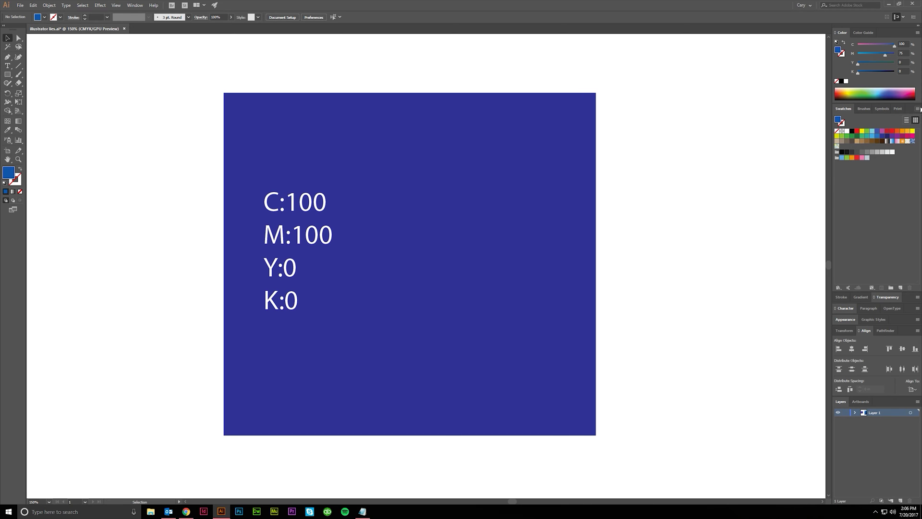
- Open the Default Swatches > Print swatch library from the Swatches panel menu
left_click(917, 109)
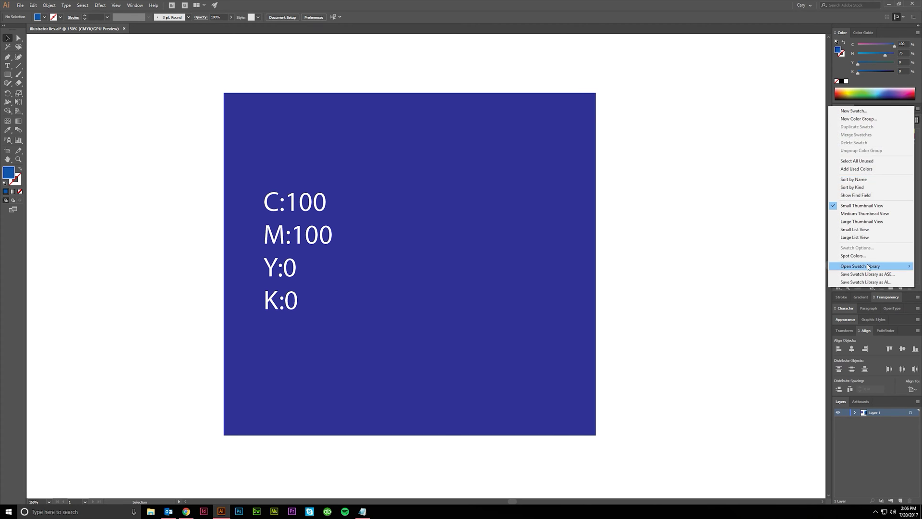
mouse_move(868, 267)
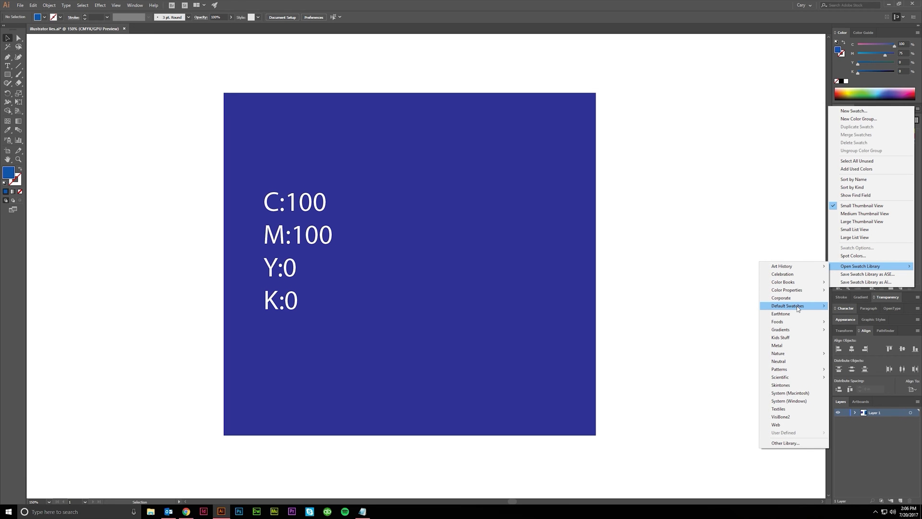
mouse_move(799, 308)
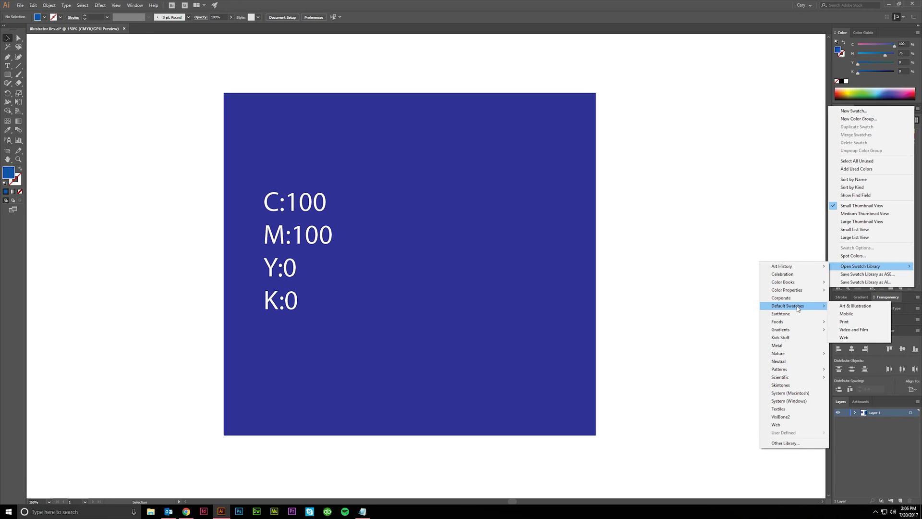
left_click(853, 323)
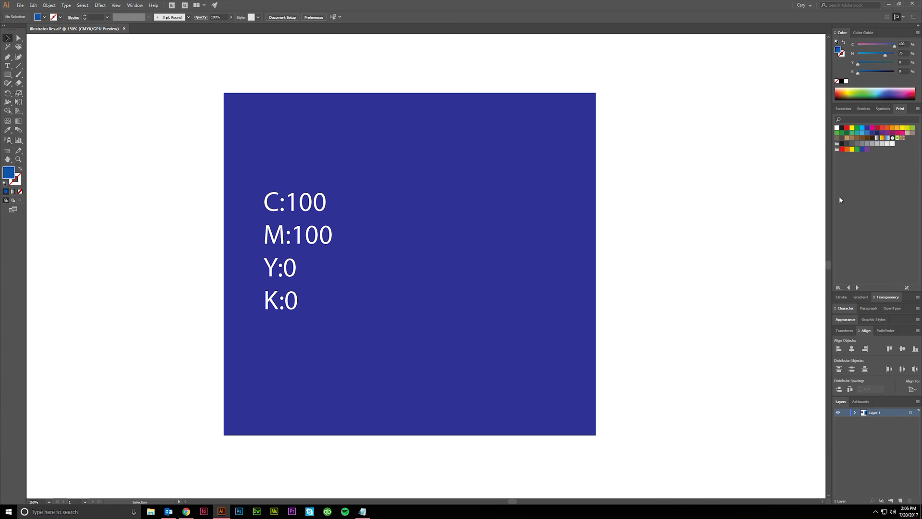
- Try red, yellow, green (cyan lowered to 62) and cyan fills, settle on C100 M100, and select the purple box
left_click(847, 129)
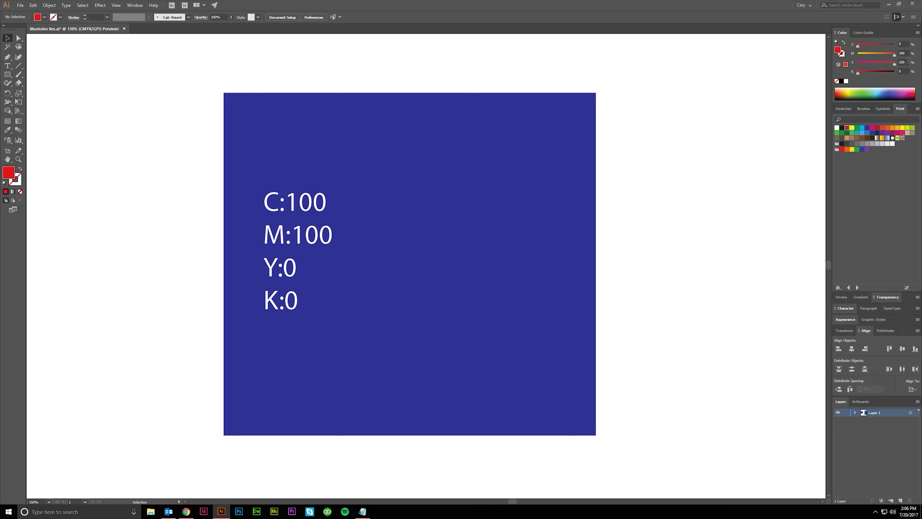
left_click(852, 129)
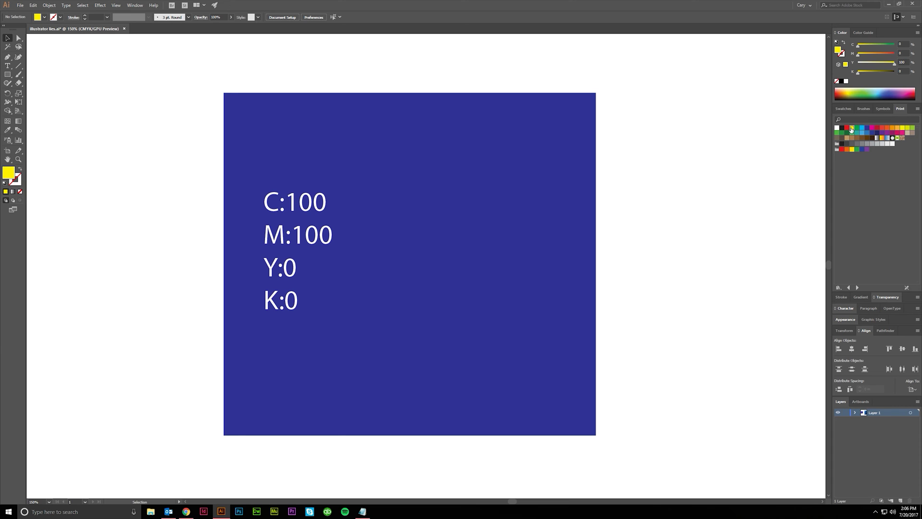
left_click(857, 128)
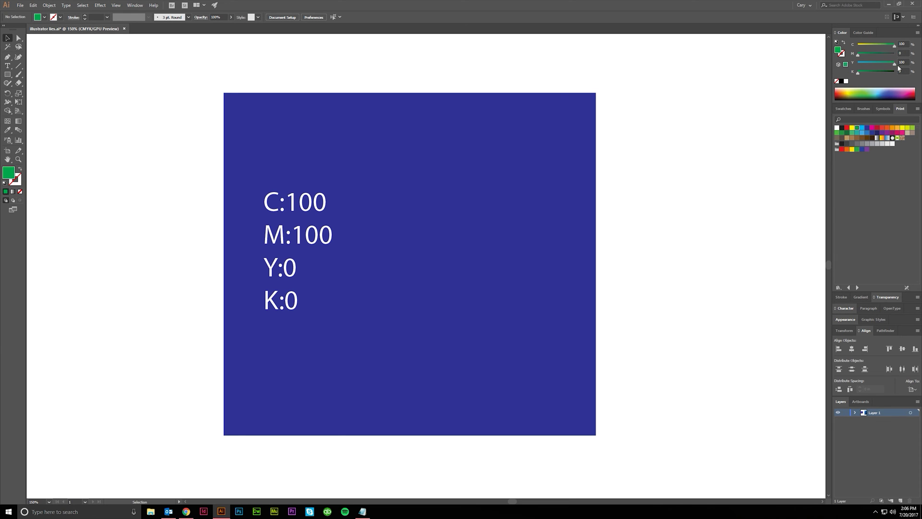
left_click_drag(894, 46, 912, 70)
left_click(863, 129)
left_click(867, 129)
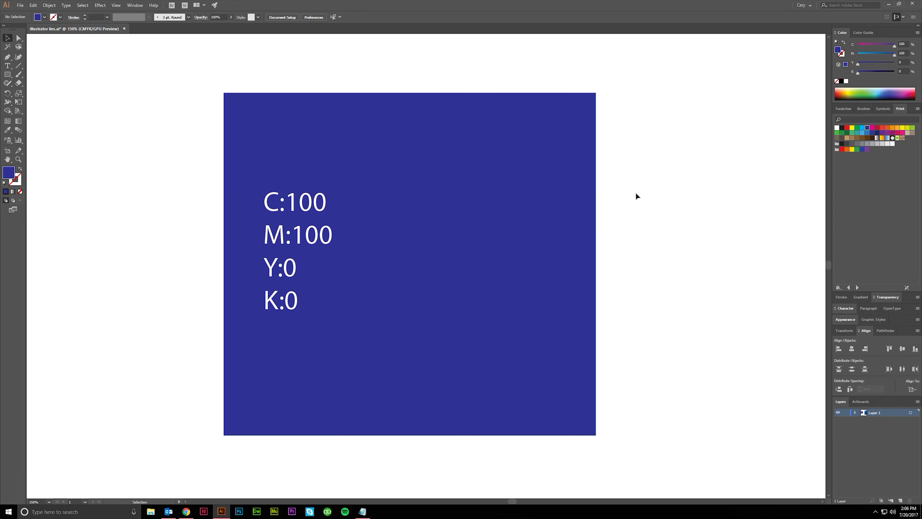
left_click(495, 246)
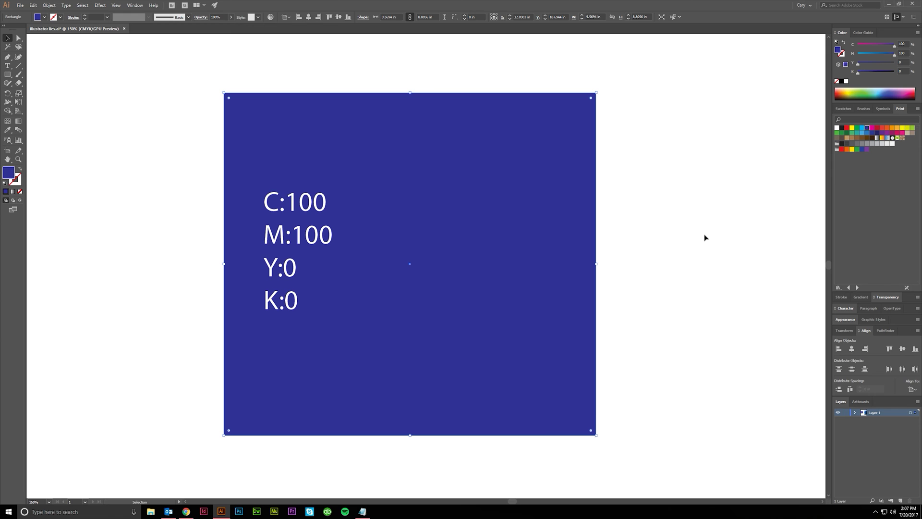
left_click(636, 268)
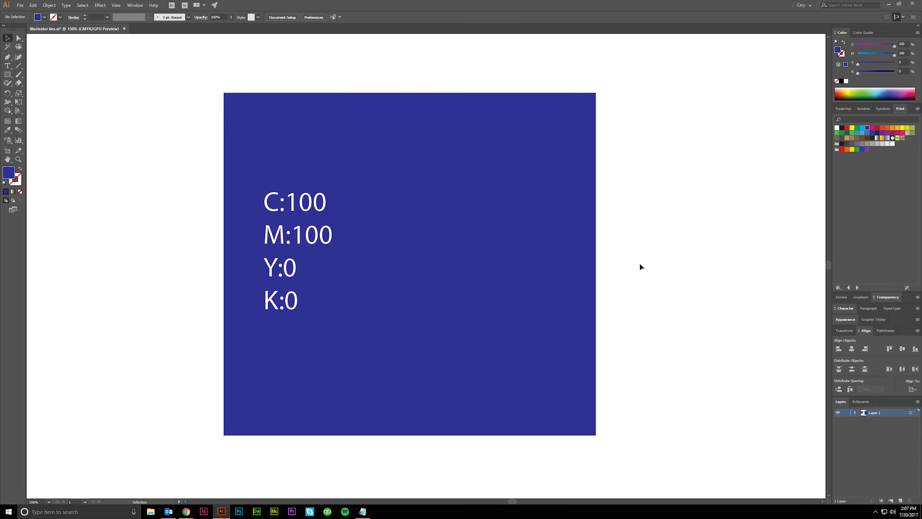
left_click_drag(496, 304, 524, 312)
key("ctrl+z")
left_click(607, 307)
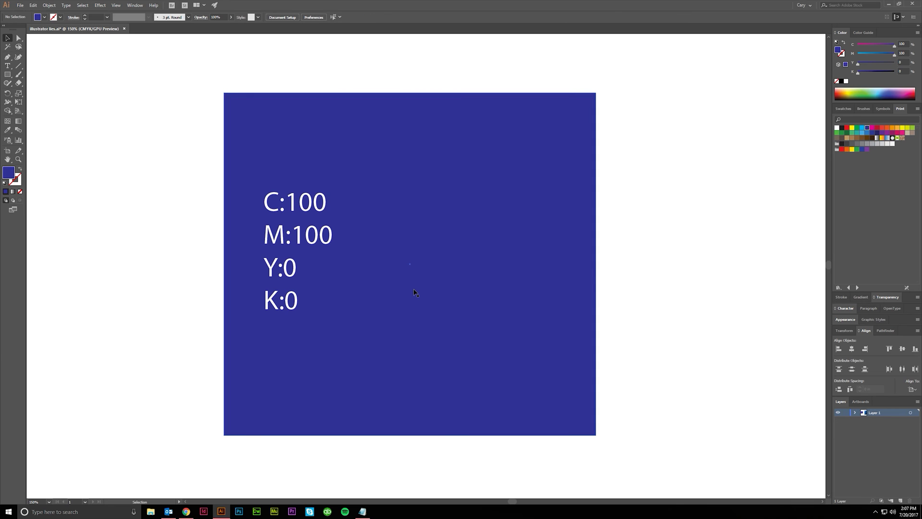
left_click_drag(160, 375, 377, 175)
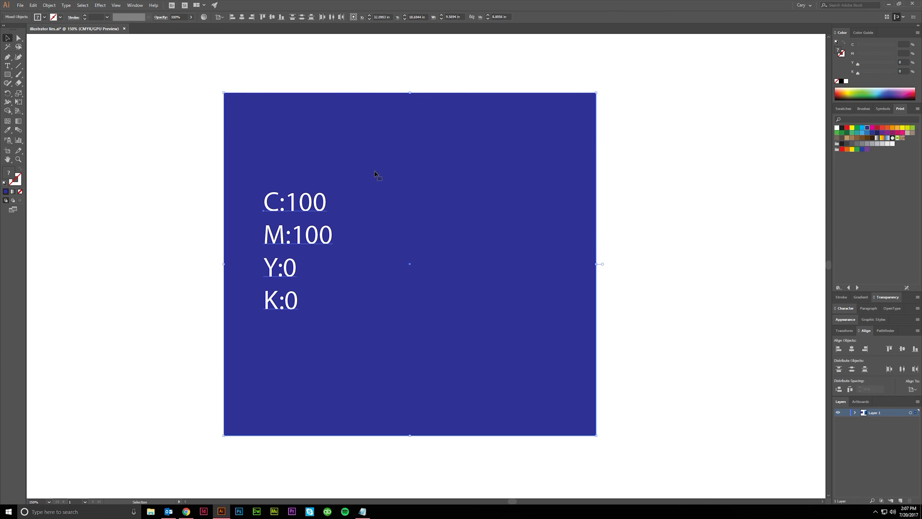
left_click(649, 255)
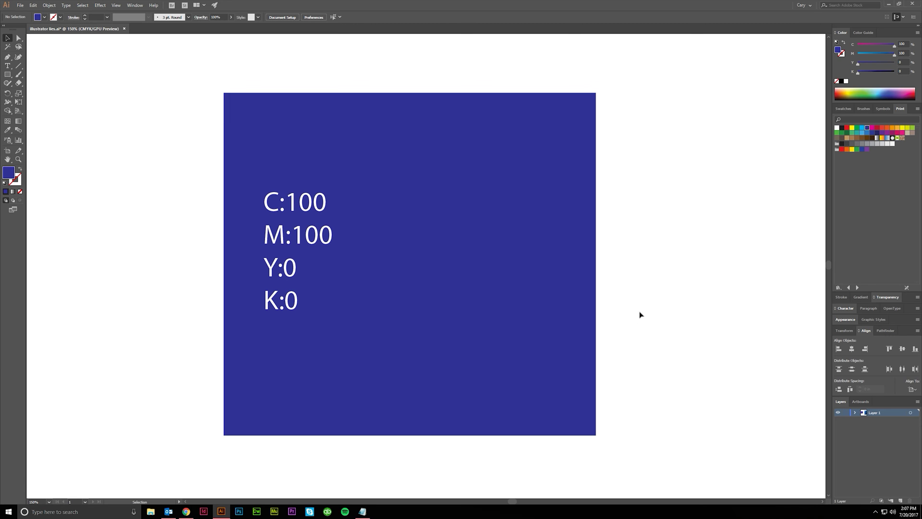
left_click_drag(613, 441, 210, 88)
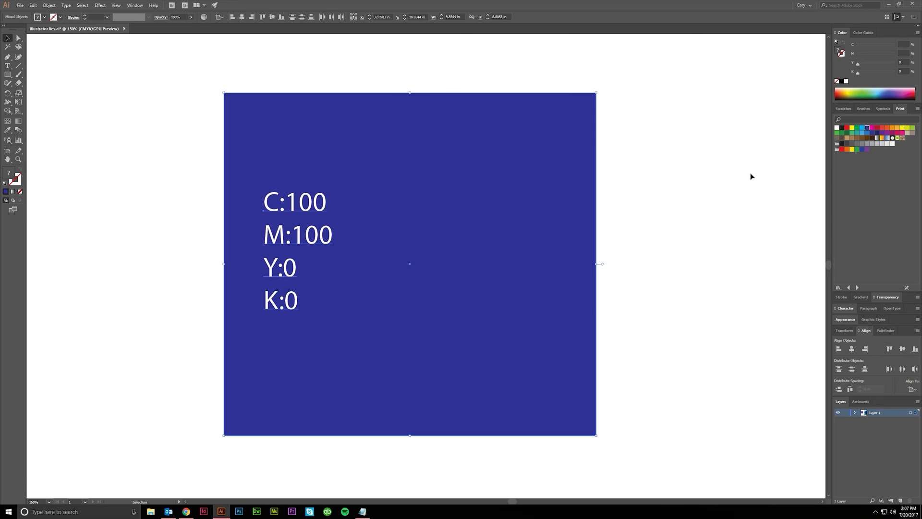
left_click(600, 245)
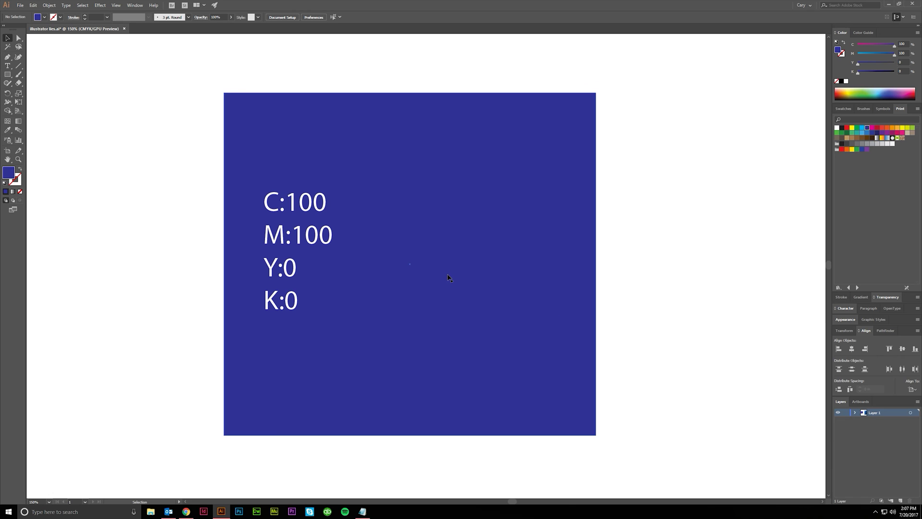
scroll(571, 320, "right", 10)
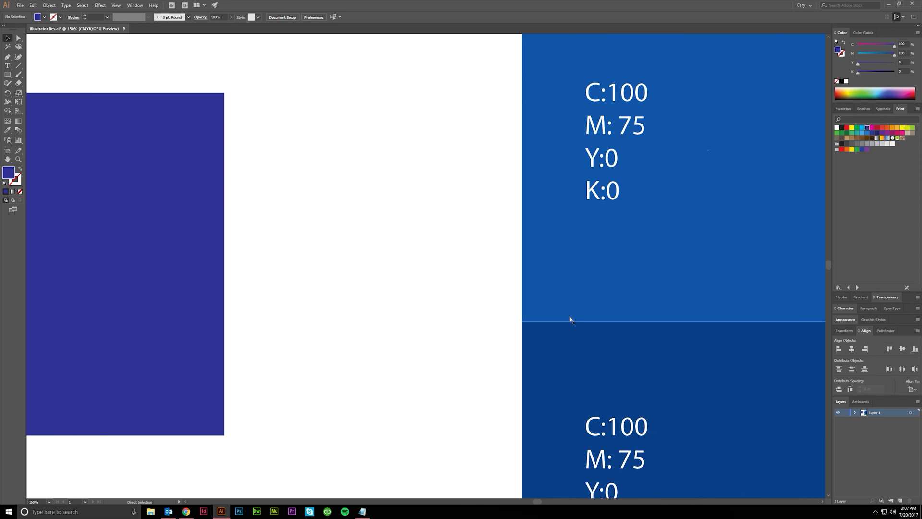
- Inspect the C:100 M:75 label text and the top K0 blue rectangle
scroll(571, 320, "up", 2)
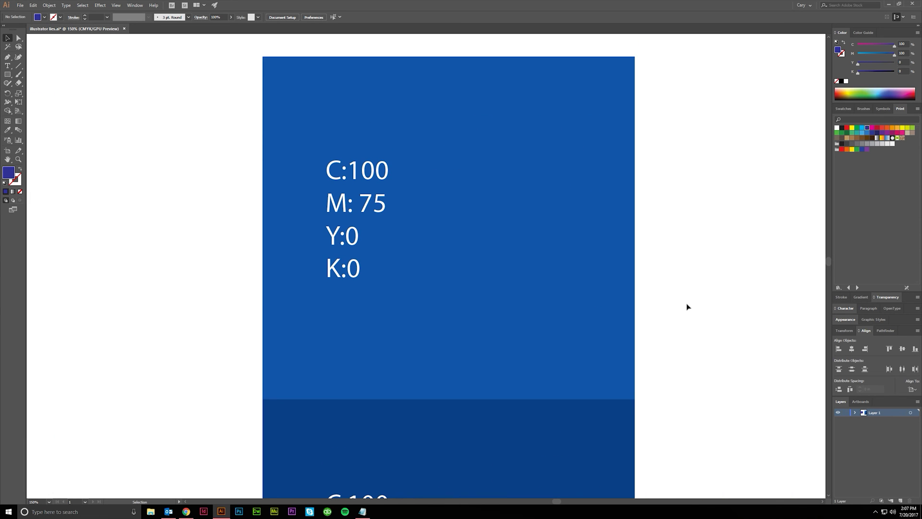
left_click(365, 204)
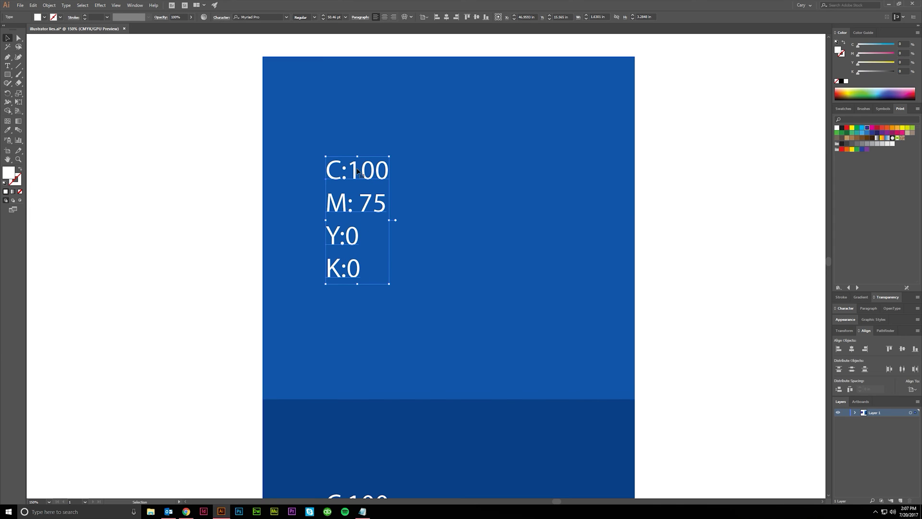
left_click(320, 200)
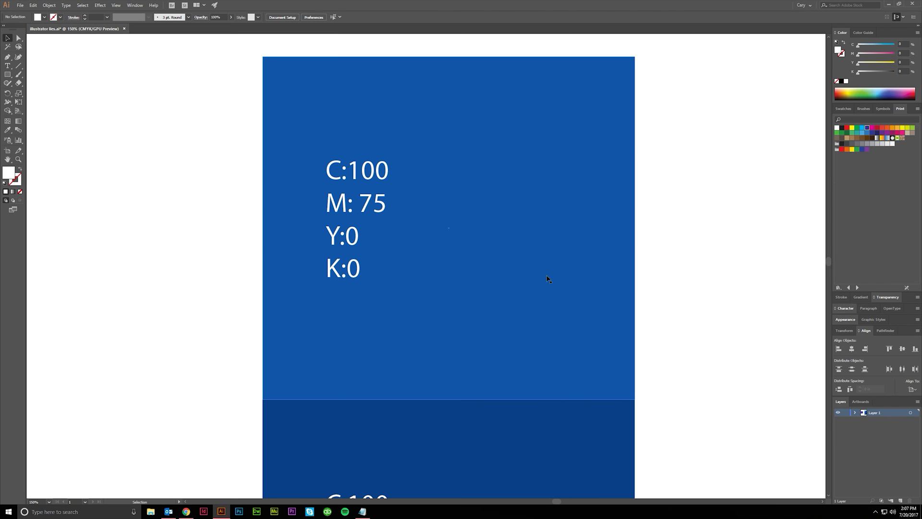
left_click(585, 178)
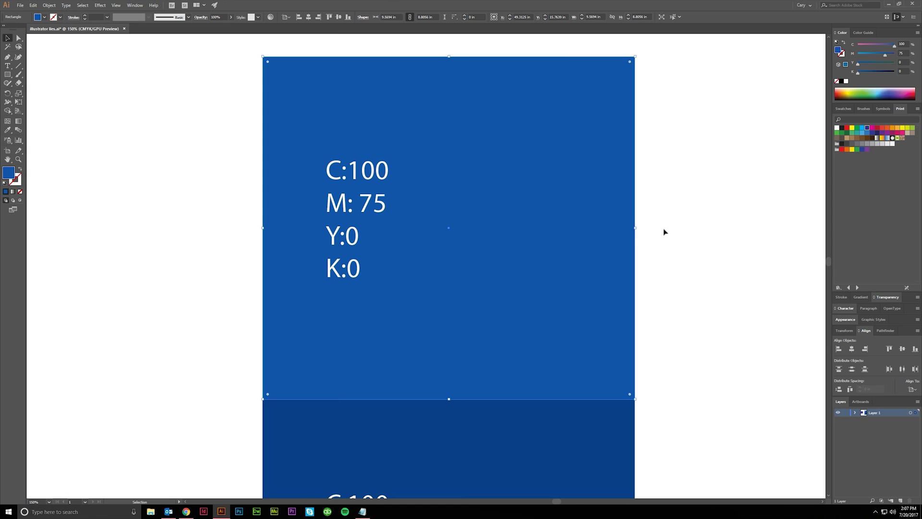
- Scroll down to bring the K:25 box into view beneath the K:0 box
scroll(672, 247, "down", 3)
scroll(672, 248, "down", 5)
left_click(707, 276)
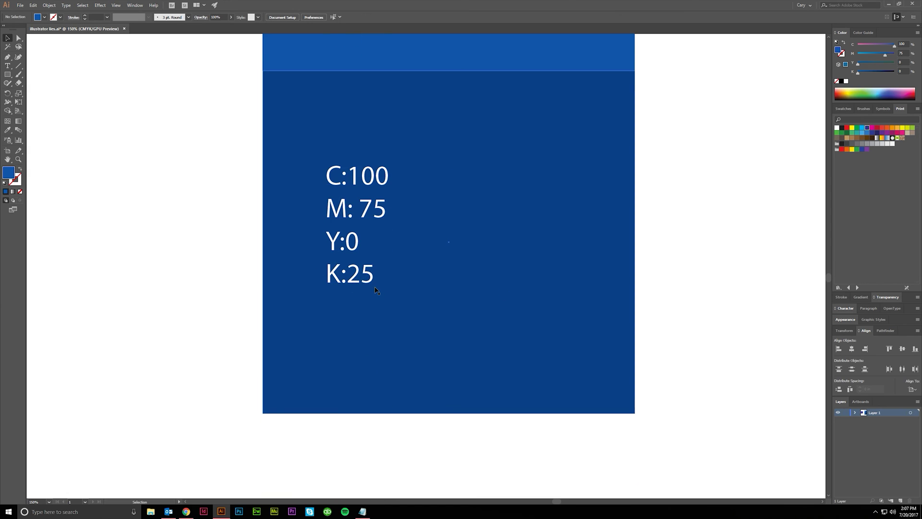
scroll(376, 290, "up", 1)
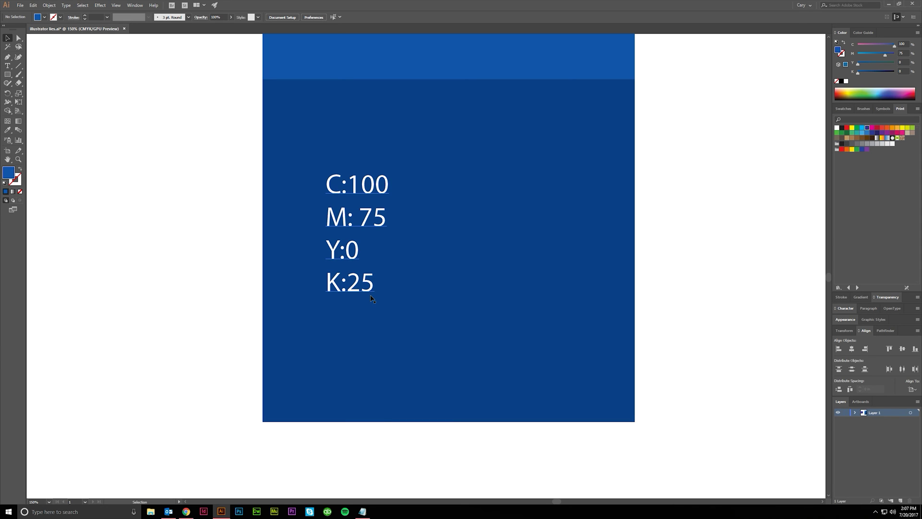
scroll(392, 312, "up", 3)
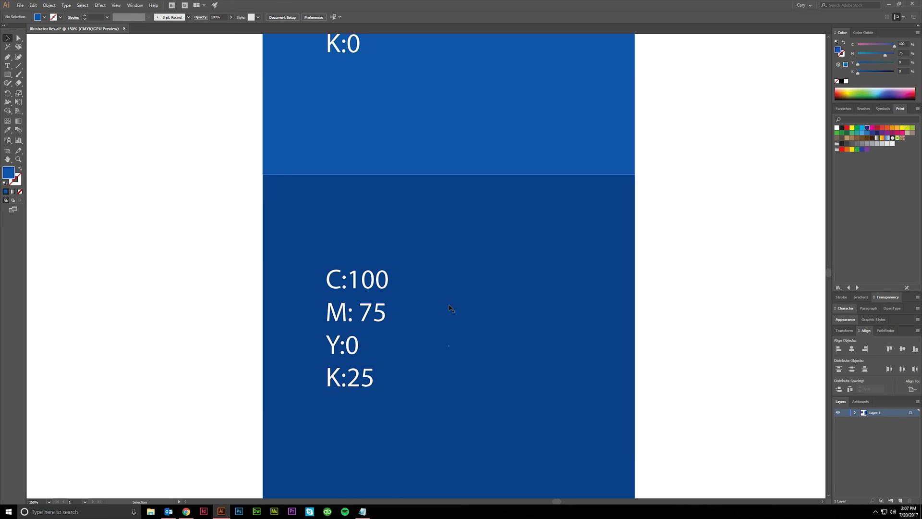
scroll(473, 297, "down", 1)
scroll(474, 298, "up", 4)
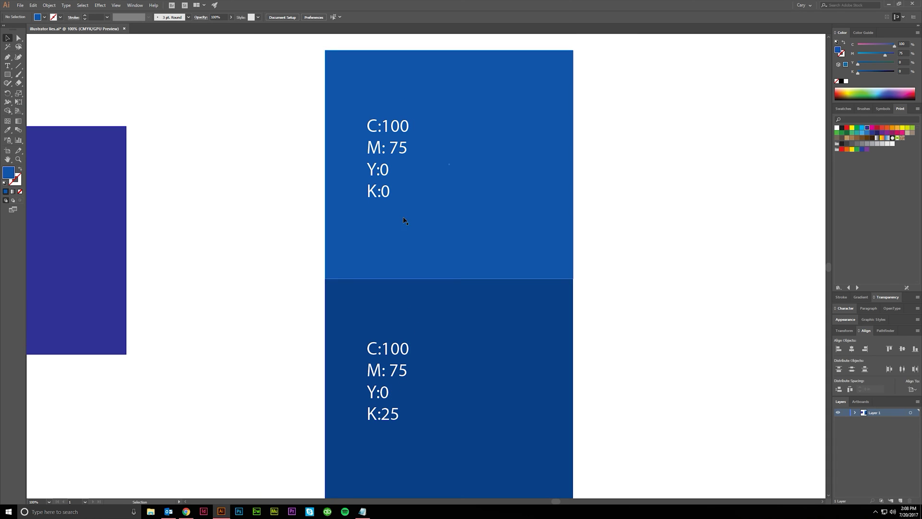
scroll(406, 163, "right", 1)
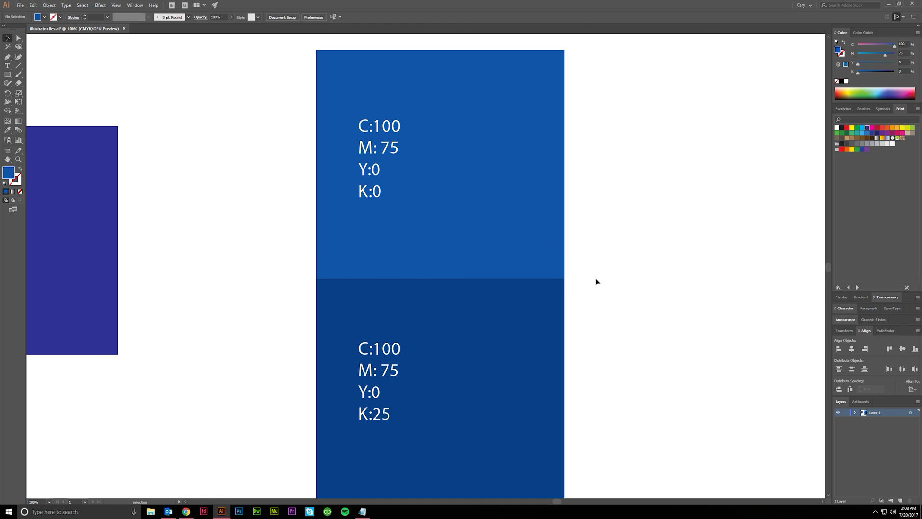
- Drag the purple C100 M100 square against the left edge of the blue boxes
scroll(600, 325, "left", 5)
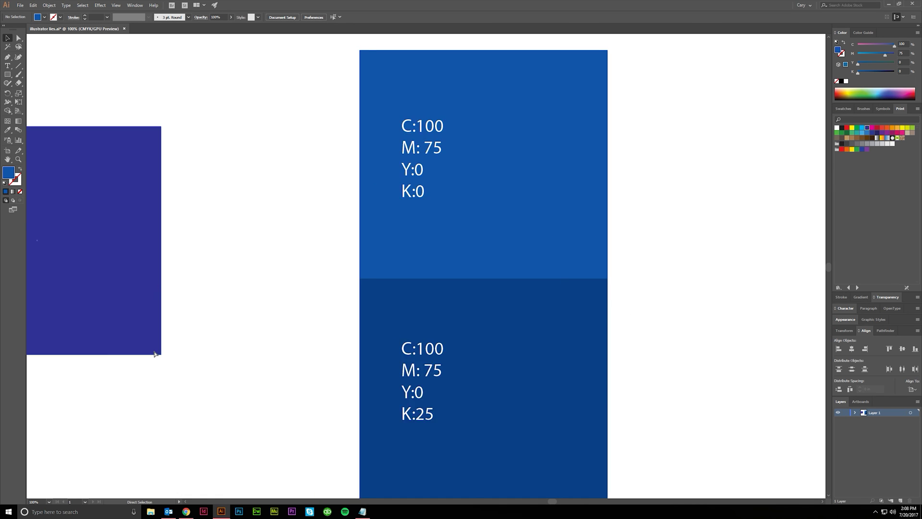
scroll(271, 370, "down", 1, "alt")
scroll(298, 387, "left", 1)
left_click_drag(246, 277, 386, 293)
left_click(395, 395)
- Pan around the artboard and reselect the purple square to check its placement, then deselect
scroll(432, 374, "up", 1, "alt")
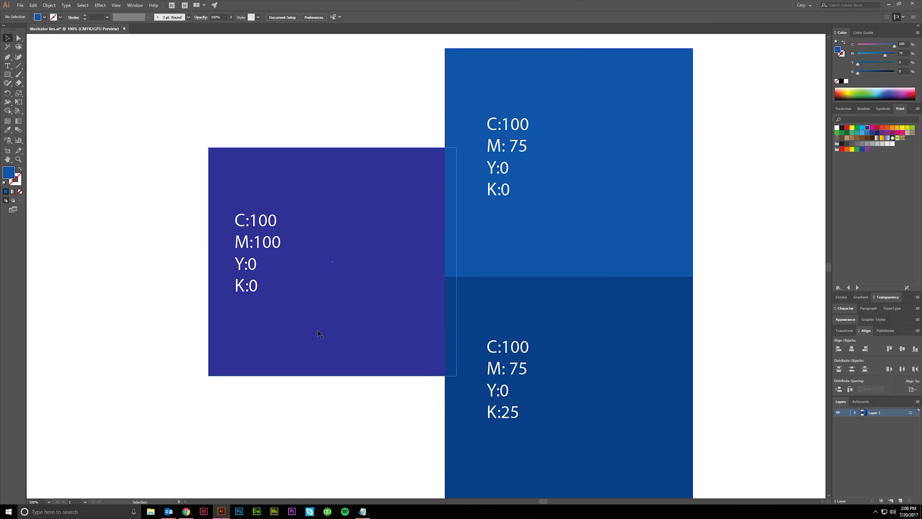
scroll(336, 442, "right", 1)
scroll(341, 241, "down", 1)
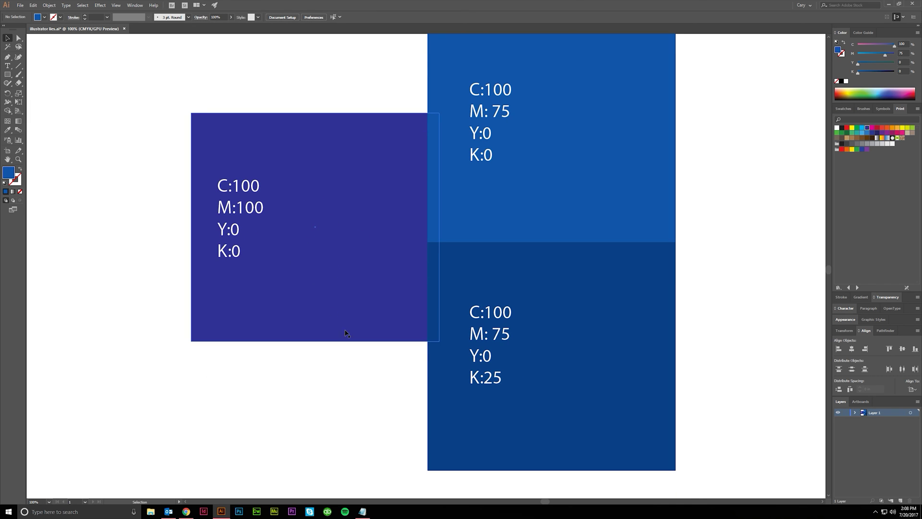
scroll(369, 368, "right", 1)
scroll(368, 367, "up", 1)
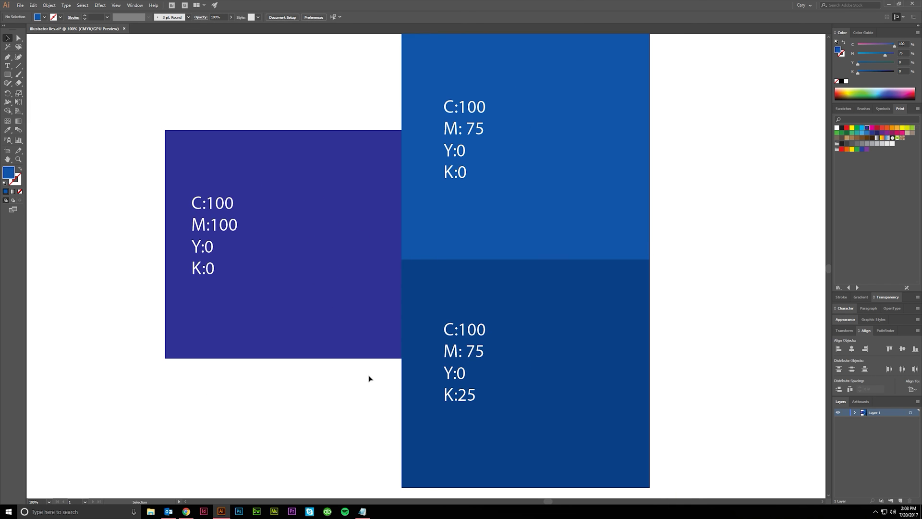
scroll(372, 380, "left", 1)
left_click(324, 323)
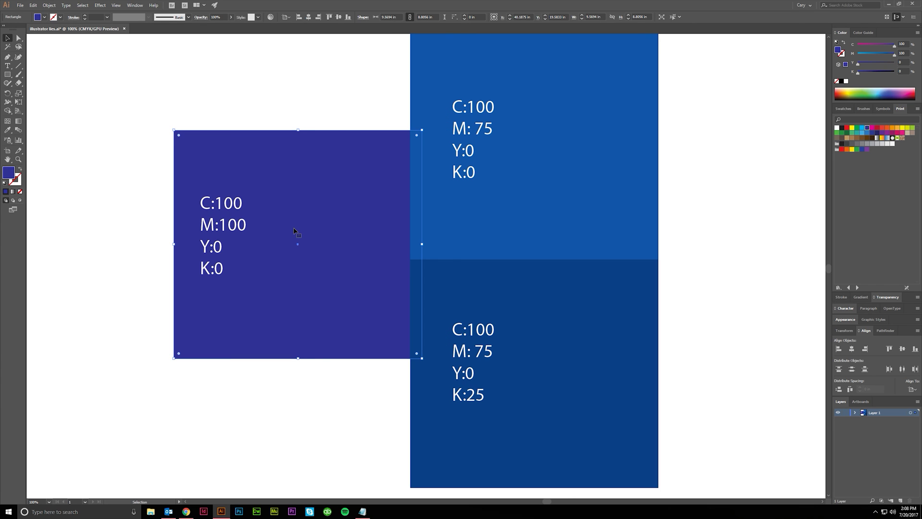
left_click(312, 395)
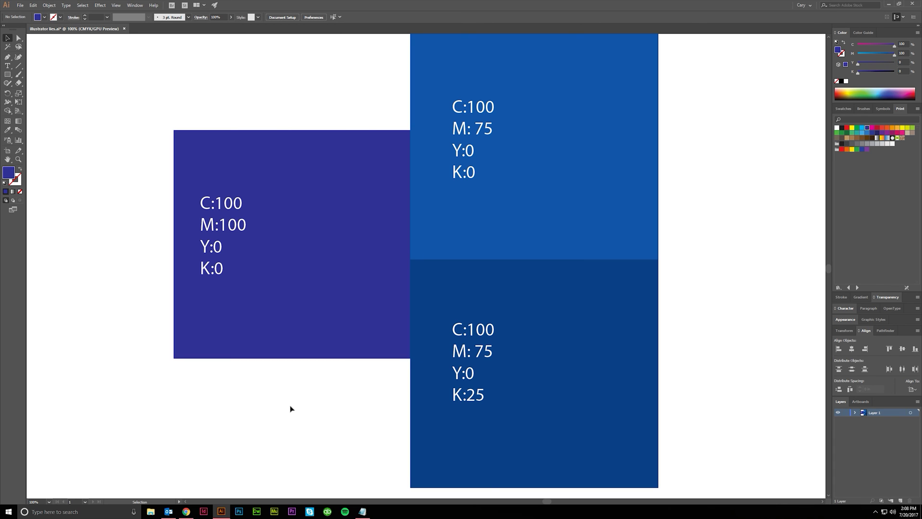
scroll(290, 409, "up", 1)
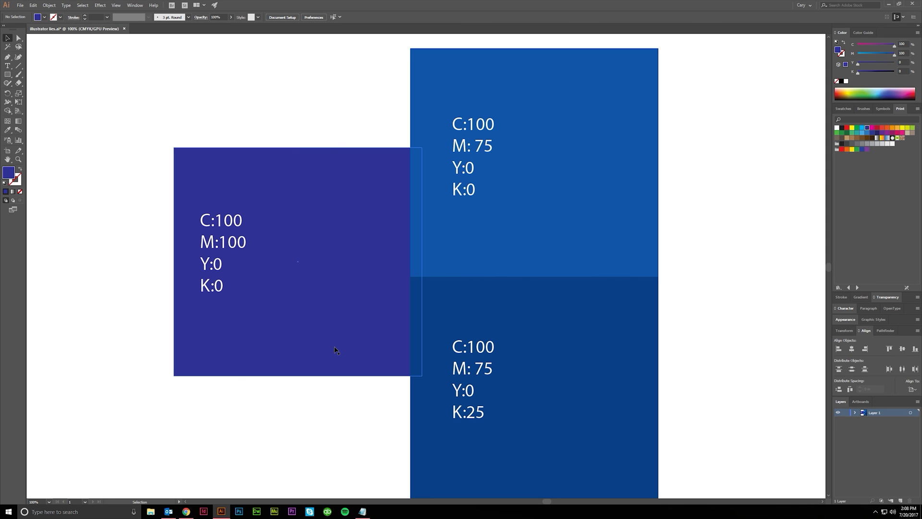